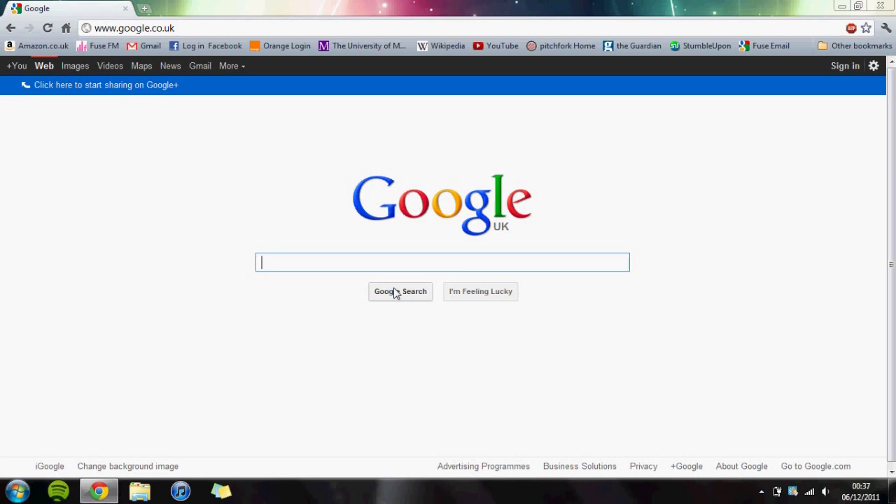
# Step: Search Google for 'audacity' and open the Audacity: Free Audio Editor and Recorder homepage
pyautogui.write('au')
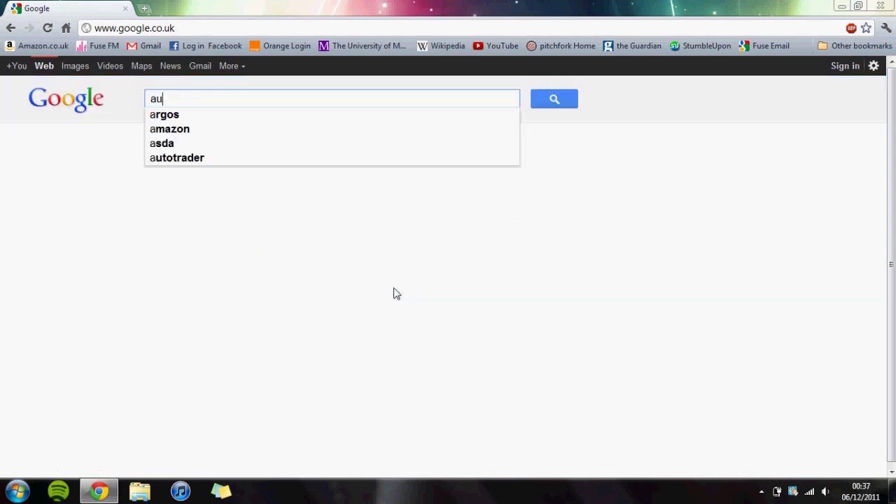
pyautogui.write('dacity')
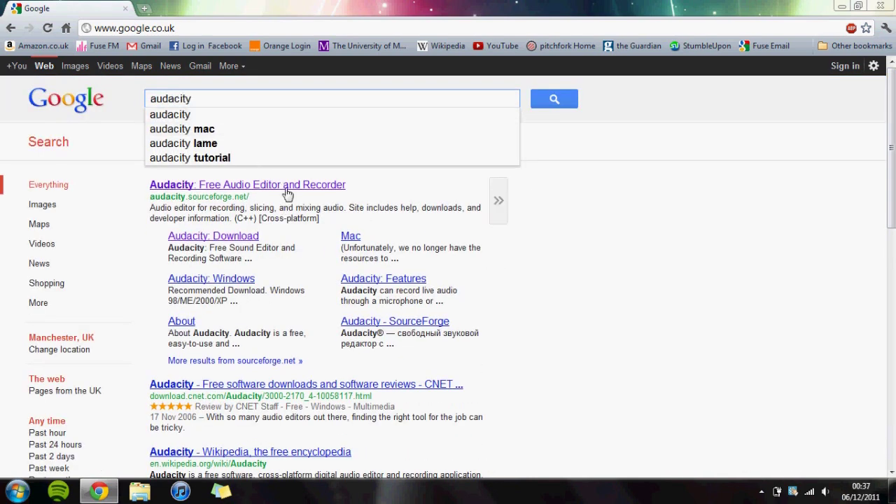
pyautogui.click(284, 185)
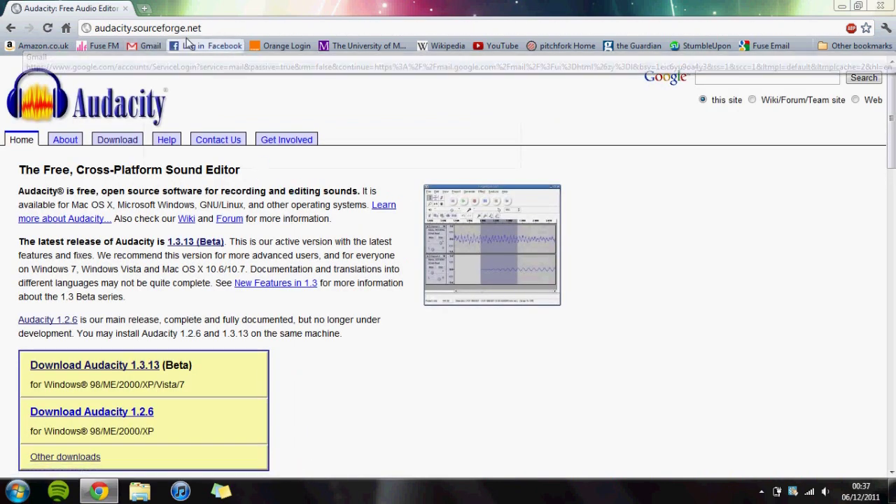
# Step: Go to the Audacity 1.3.13 (Beta) Windows download page's Recommended Download section
pyautogui.scroll(-1, 315, 165)
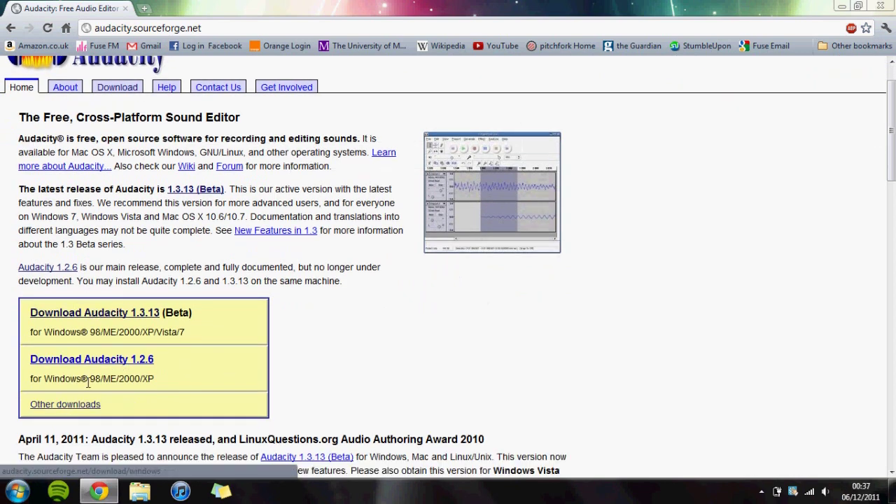
pyautogui.click(129, 314)
pyautogui.scroll(-3, 292, 335)
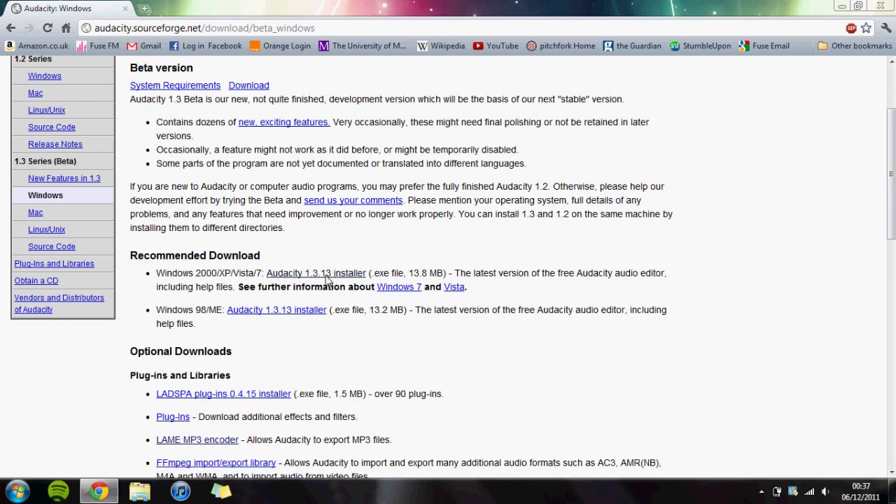
# Step: Save the recommended Audacity 1.3.13 installer and run it despite the security warning
pyautogui.click(329, 275)
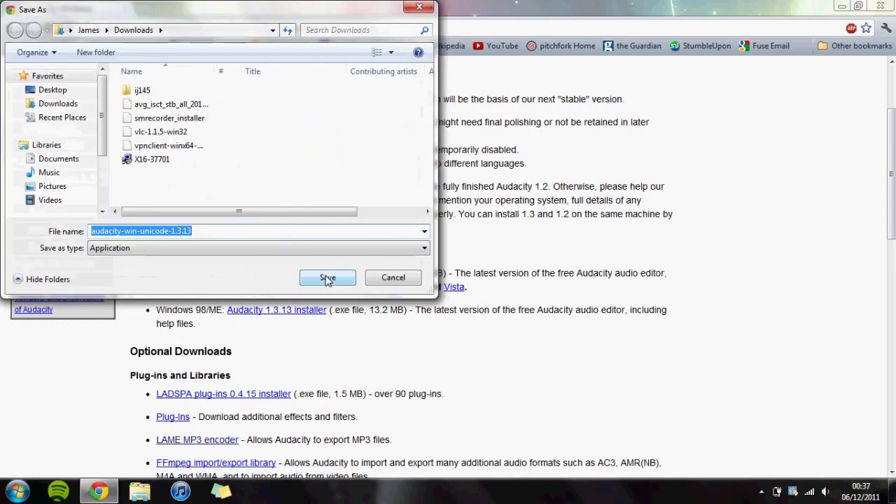
pyautogui.click(326, 277)
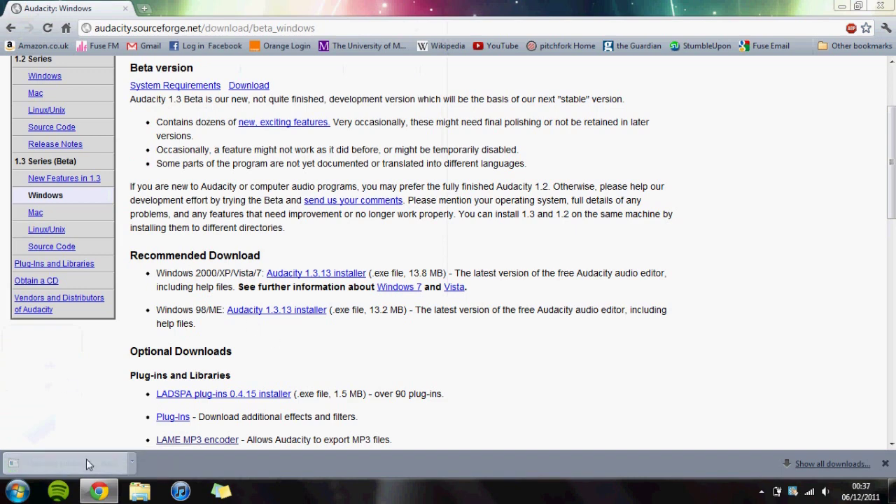
pyautogui.click(88, 461)
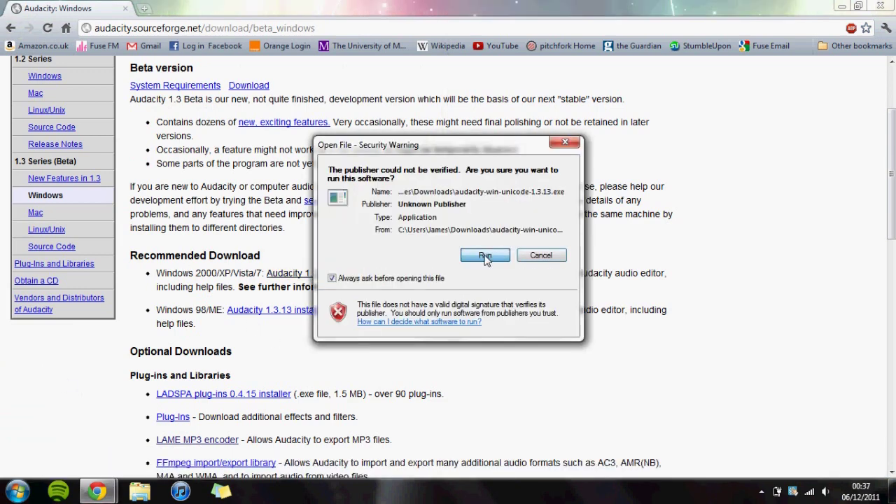
pyautogui.click(485, 256)
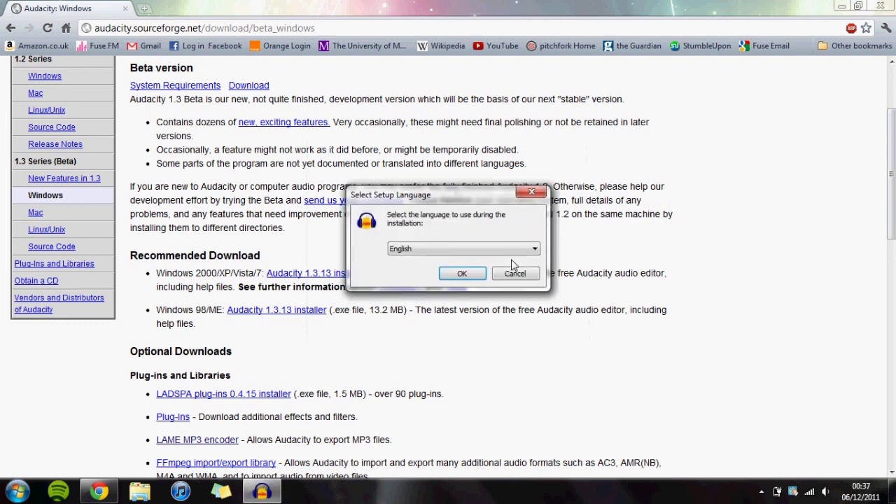
# Step: Install Audacity in English into the existing Program Files folder, keeping the desktop icon
pyautogui.click(463, 273)
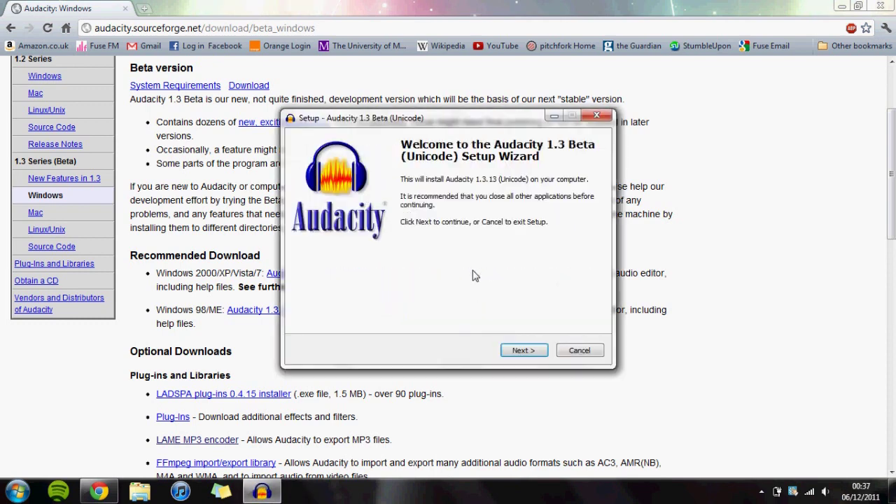
pyautogui.click(523, 356)
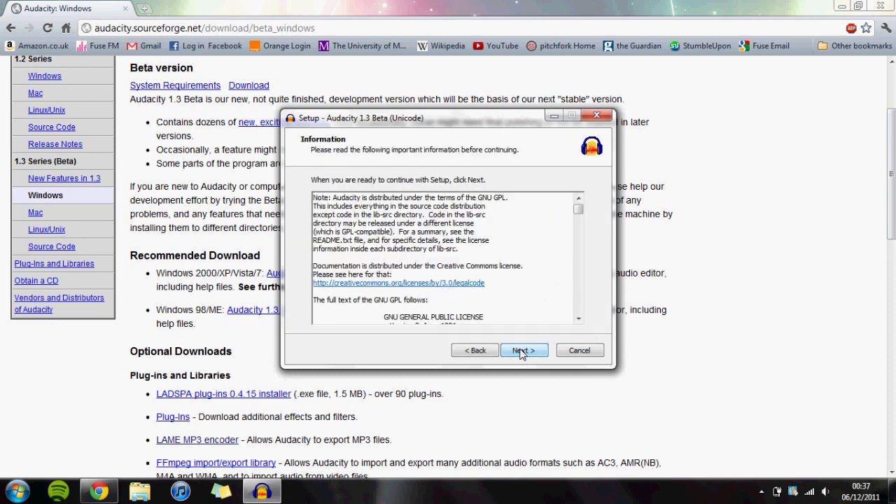
pyautogui.moveTo(578, 209); pyautogui.dragTo(579, 244)
pyautogui.click(523, 349)
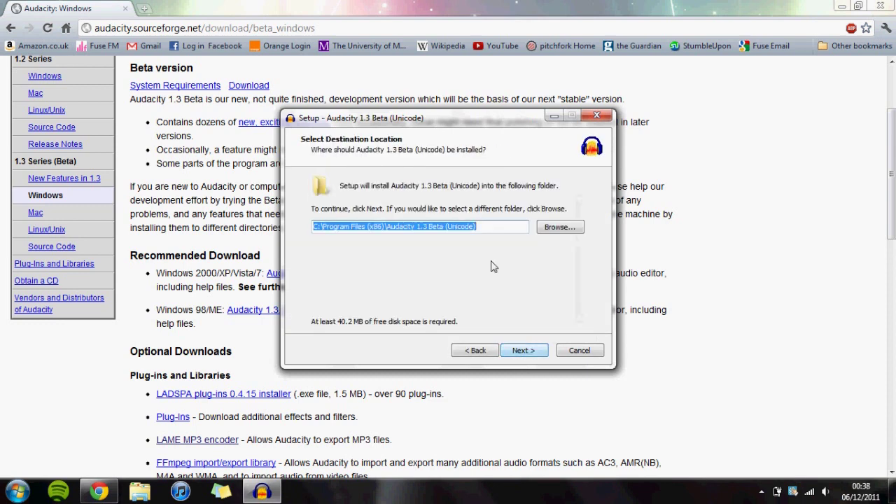
pyautogui.click(518, 357)
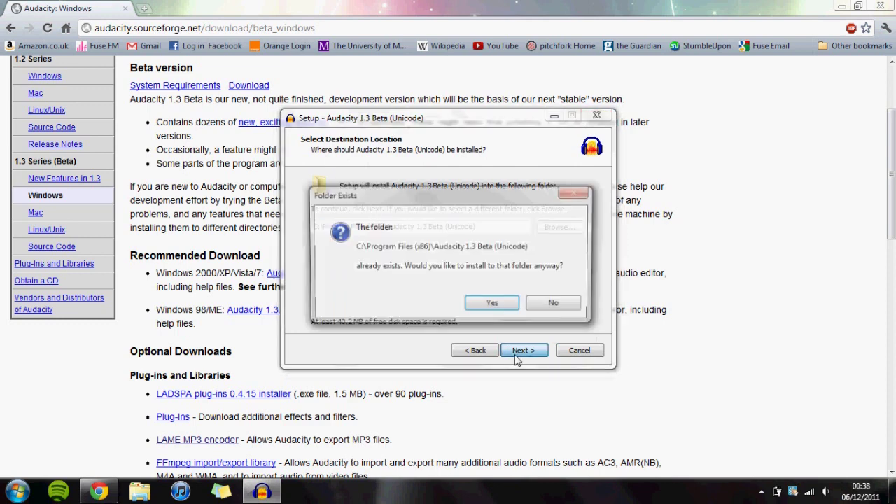
pyautogui.click(494, 305)
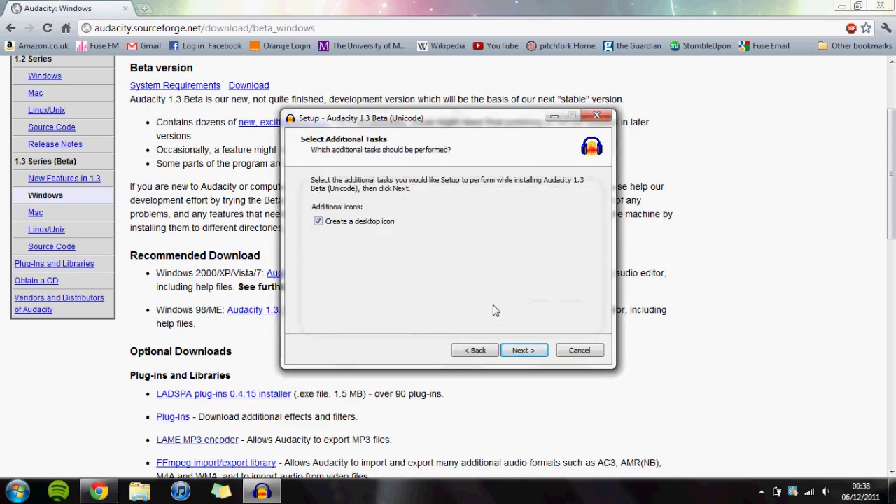
pyautogui.click(525, 350)
pyautogui.click(524, 352)
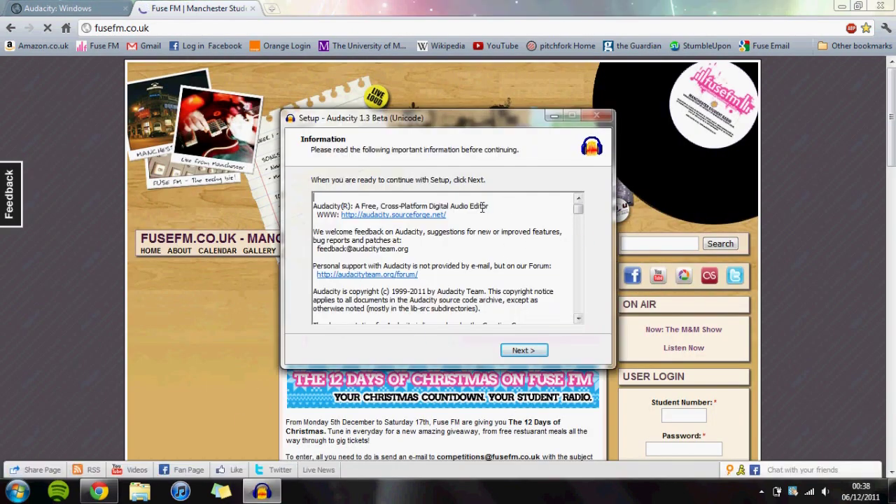
# Step: Finish setup with Launch Audacity checked, opening an empty 44100 Hz project
pyautogui.click(522, 353)
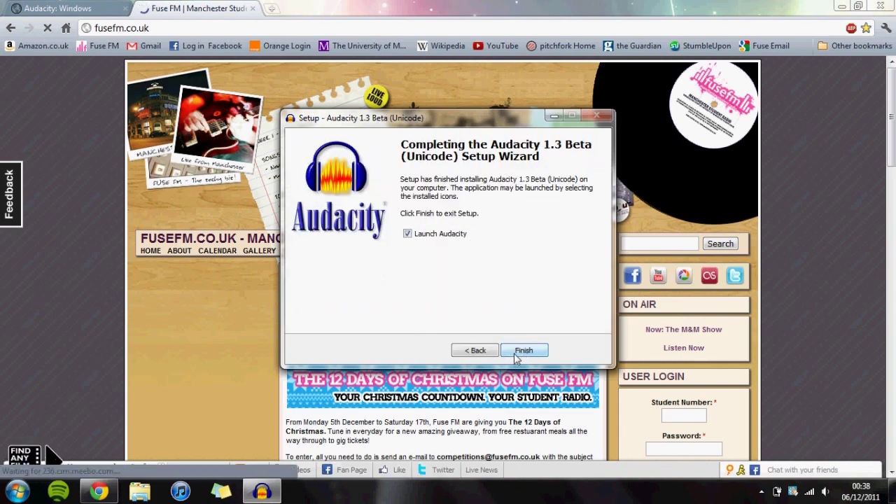
pyautogui.click(519, 351)
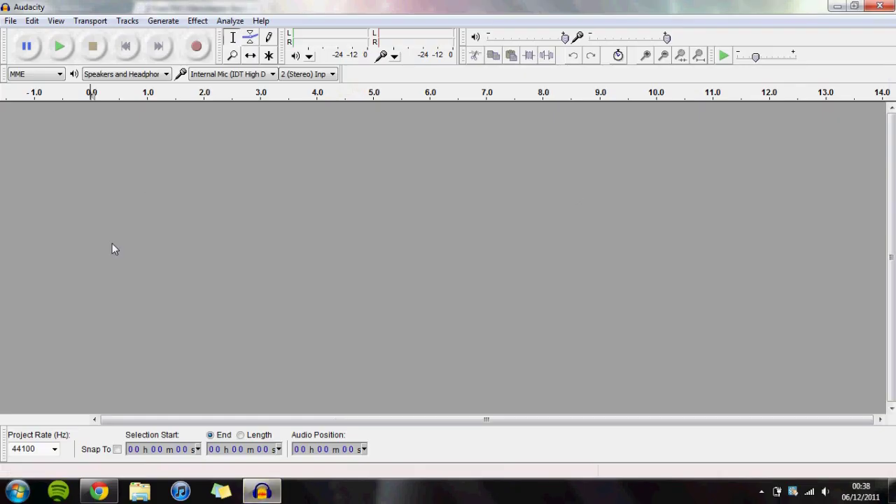
pyautogui.click(10, 21)
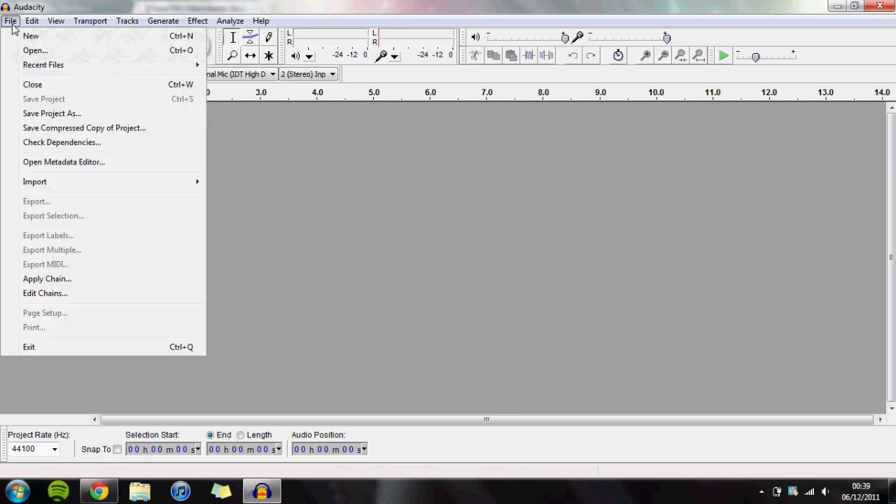
pyautogui.click(12, 24)
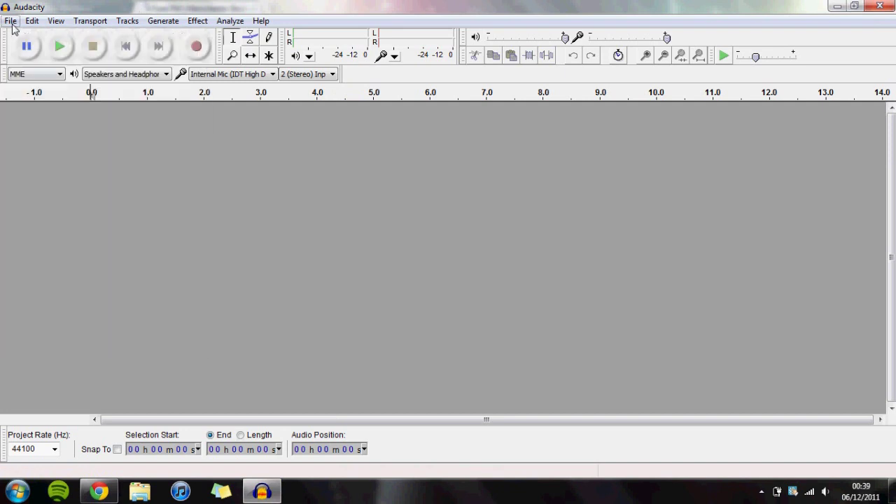
pyautogui.moveTo(98, 493)
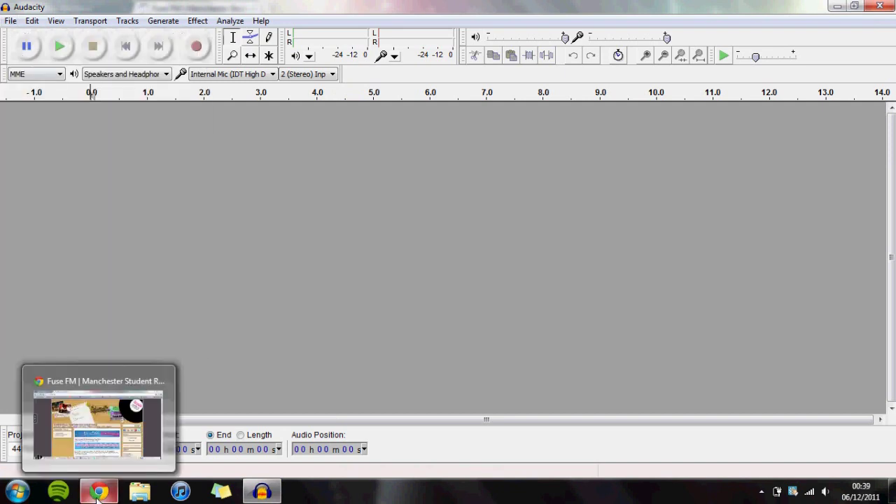
# Step: Return to the Audacity Windows download page and find the LAME encoder under Optional Downloads
pyautogui.click(49, 448)
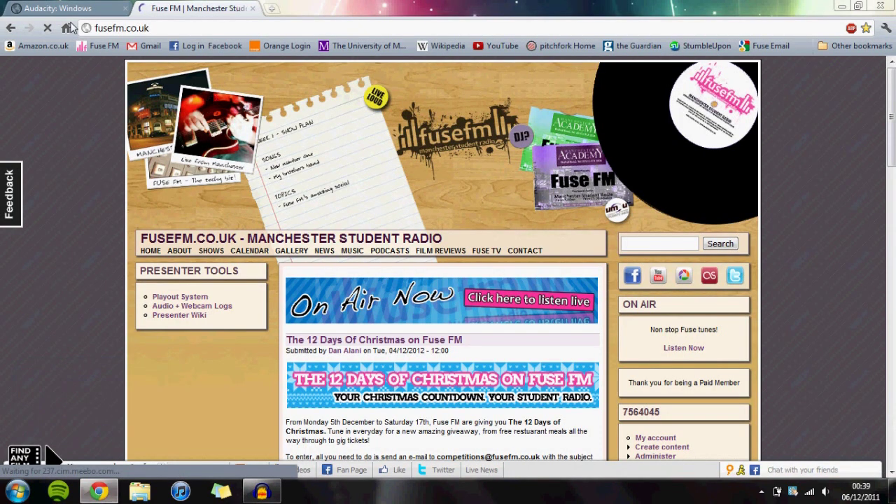
pyautogui.click(35, 7)
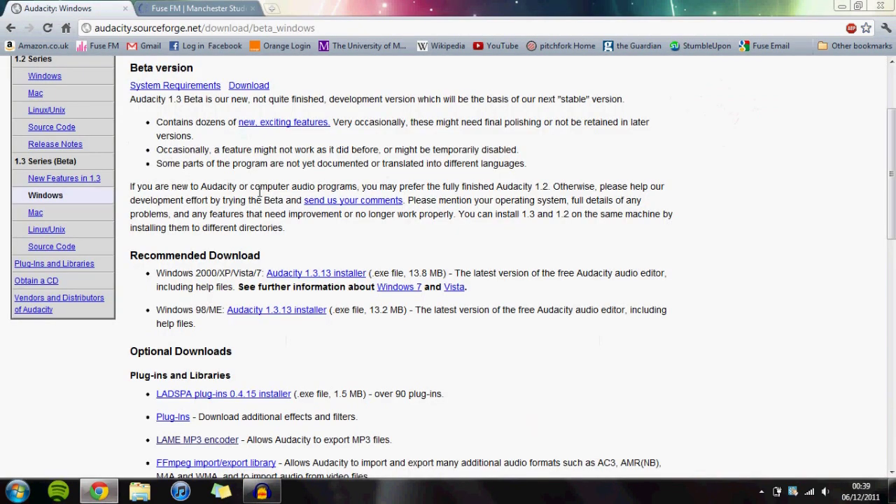
pyautogui.scroll(-3, 259, 194)
pyautogui.scroll(-1, 259, 191)
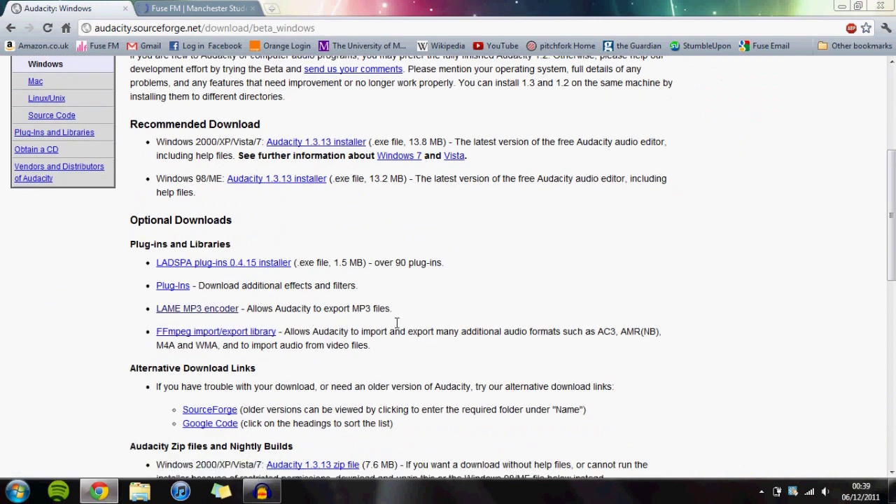
pyautogui.moveTo(396, 323); pyautogui.dragTo(165, 320)
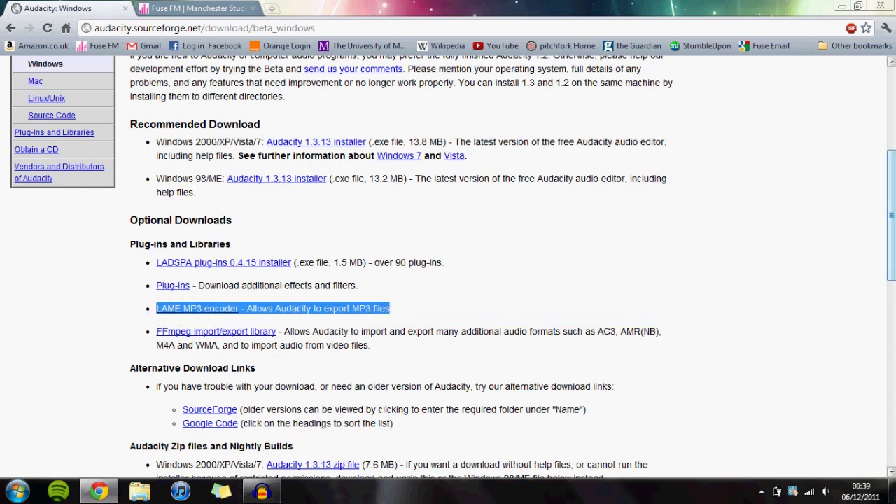
pyautogui.moveTo(889, 231); pyautogui.dragTo(888, 248)
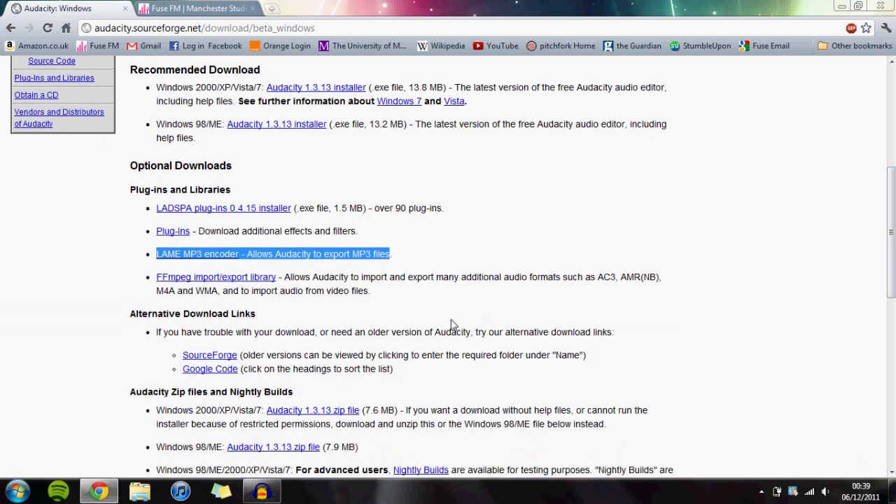
pyautogui.click(404, 288)
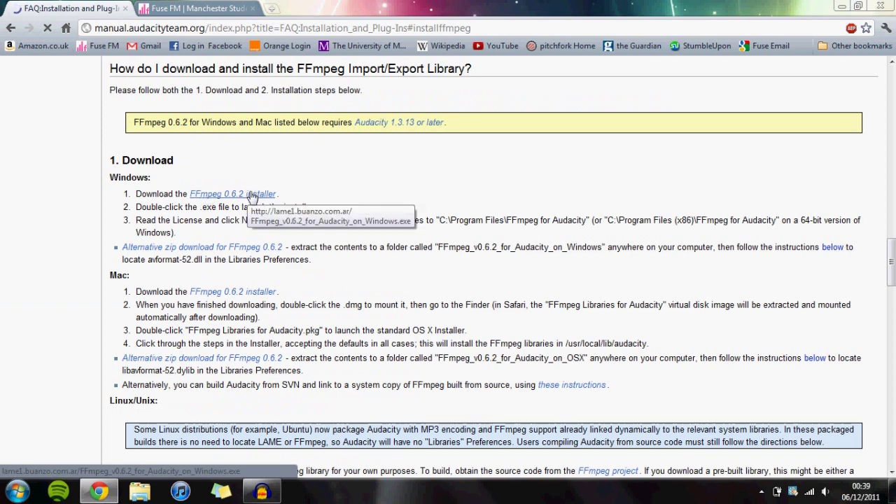
# Step: Save the FFmpeg 0.6.2 for Audacity installer, then return to the Audacity download page
pyautogui.click(252, 197)
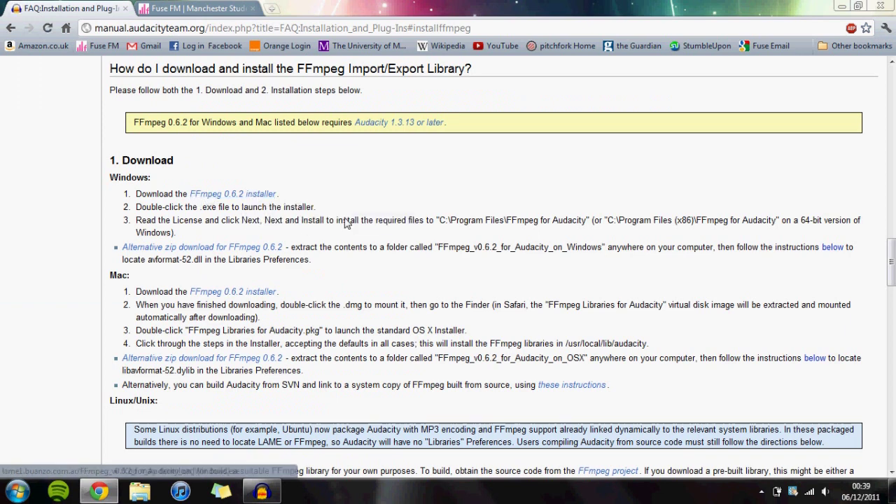
pyautogui.click(327, 278)
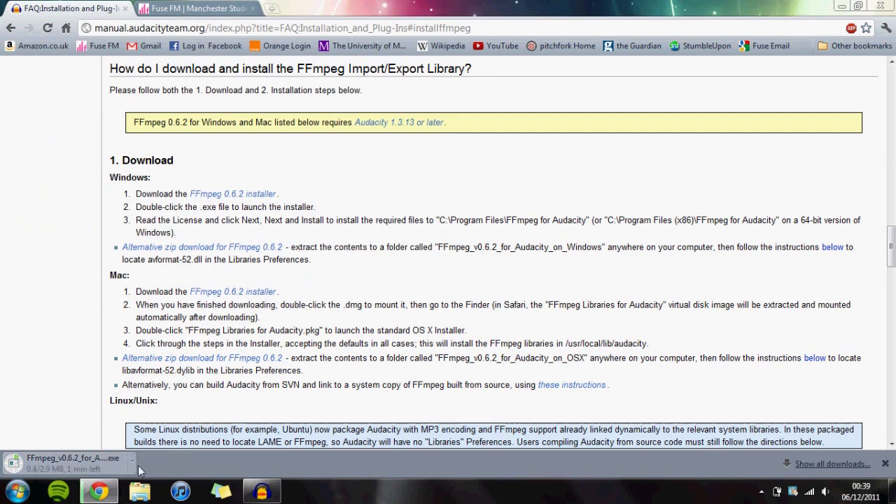
pyautogui.hotkey('alt', 'Left')
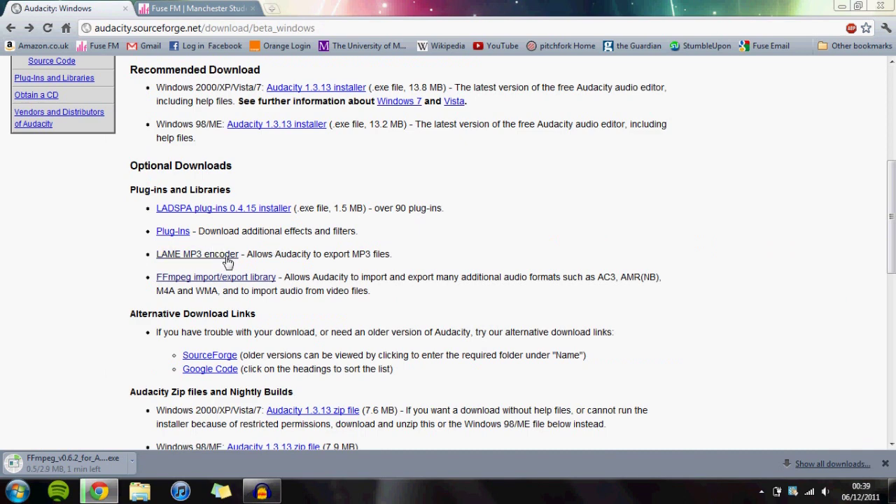
# Step: Save Lame_v3.98.3_for_Audacity_on_Windows.exe from the LAME binaries download page
pyautogui.click(223, 257)
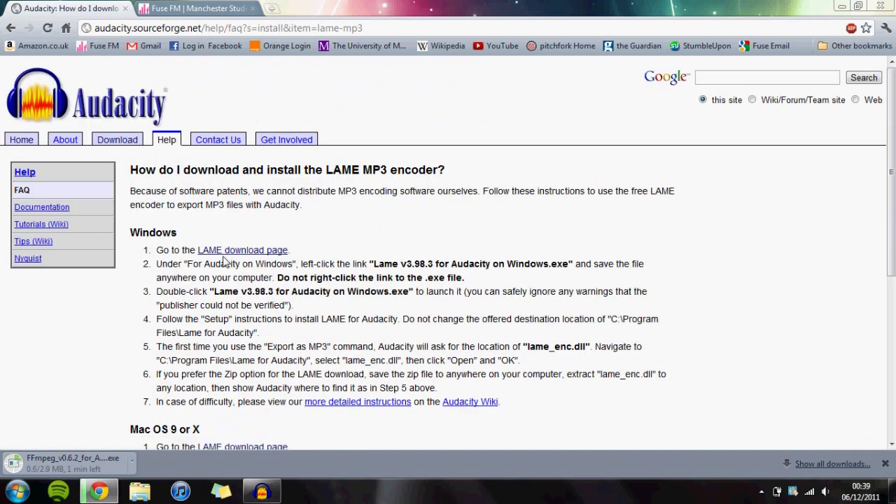
pyautogui.click(240, 250)
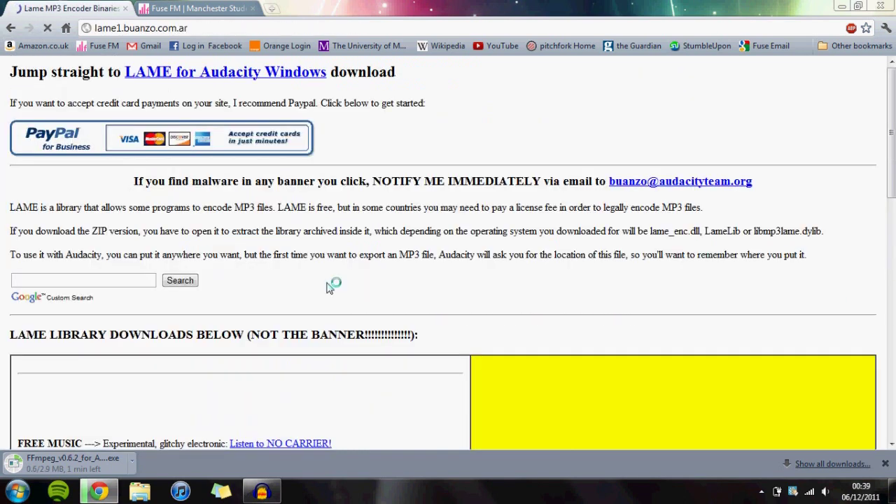
pyautogui.scroll(-1, 327, 283)
pyautogui.scroll(-3, 327, 283)
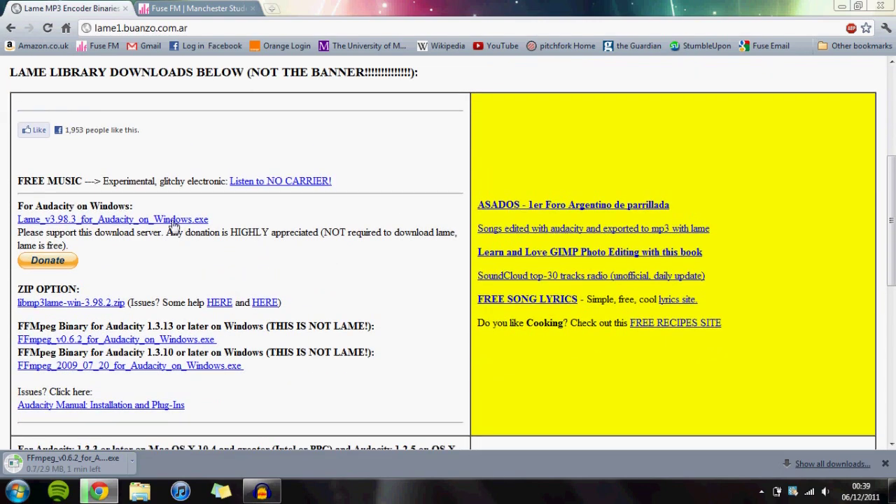
pyautogui.click(168, 221)
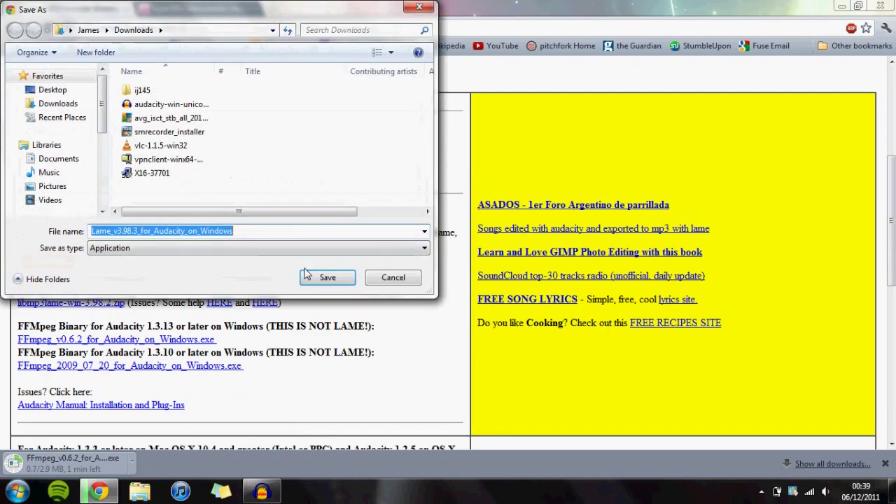
pyautogui.click(328, 278)
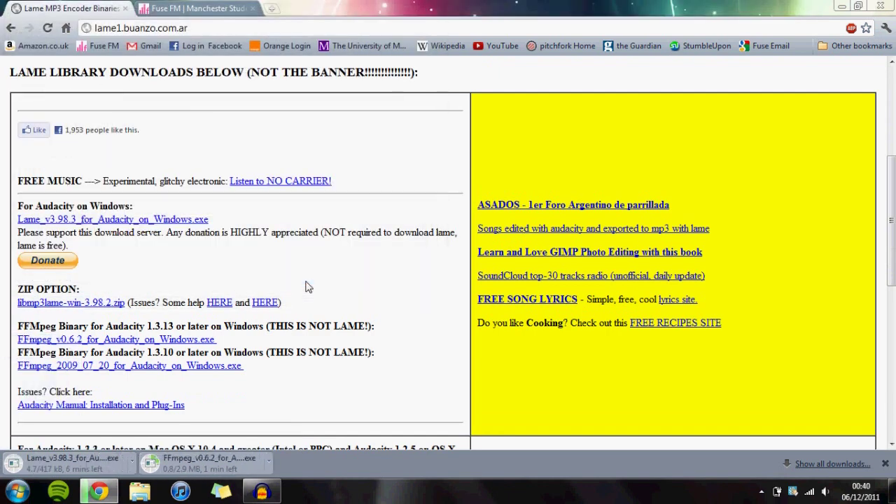
# Step: On the Fuse FM site, open Audio + Webcam Logs, then the Broadcast23 folder's 2011 subfolder
pyautogui.click(192, 9)
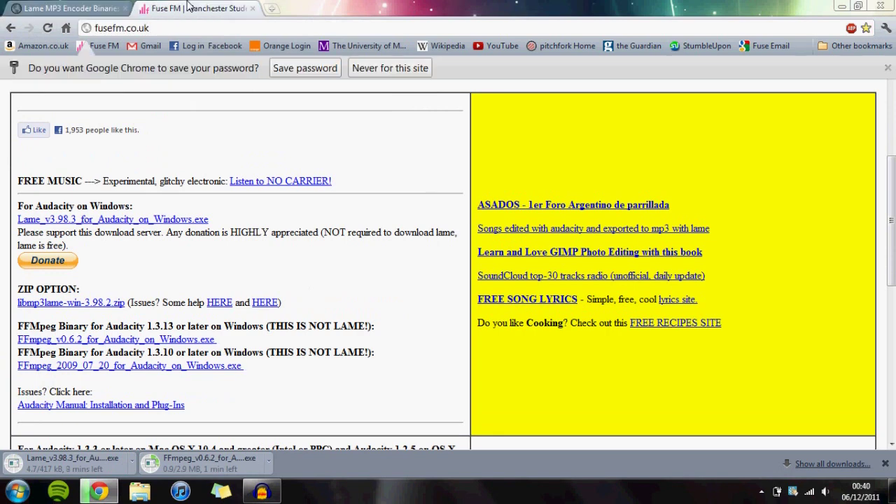
pyautogui.scroll(-2, 673, 208)
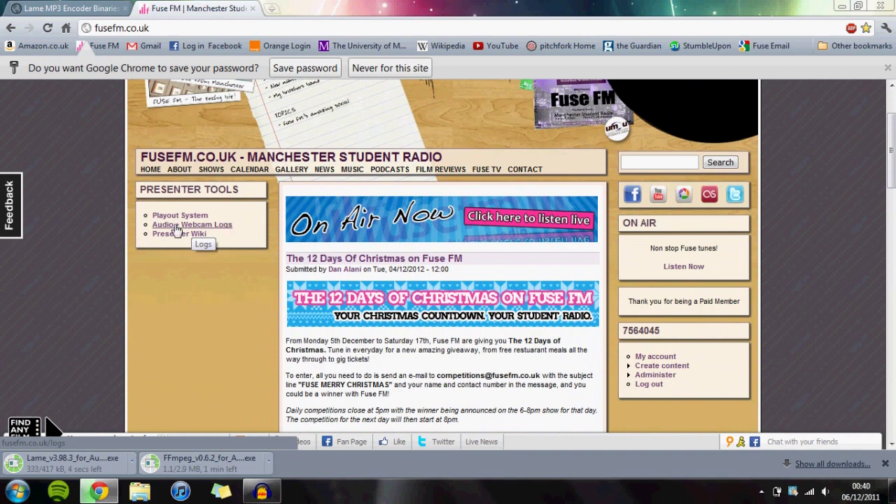
pyautogui.click(213, 225)
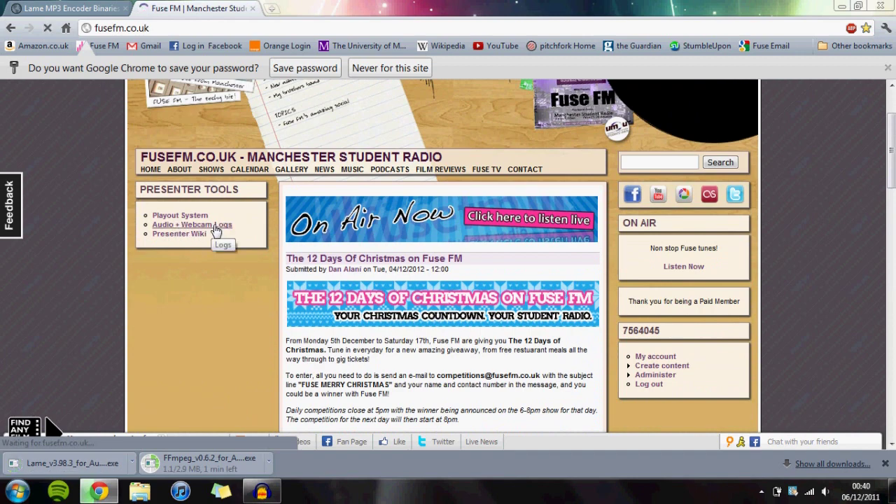
pyautogui.scroll(-3, 422, 294)
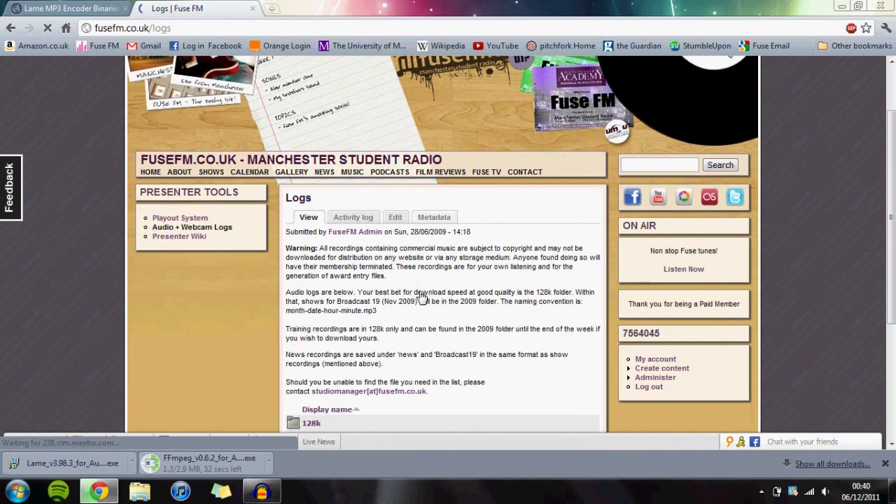
pyautogui.scroll(-1, 422, 297)
pyautogui.click(313, 305)
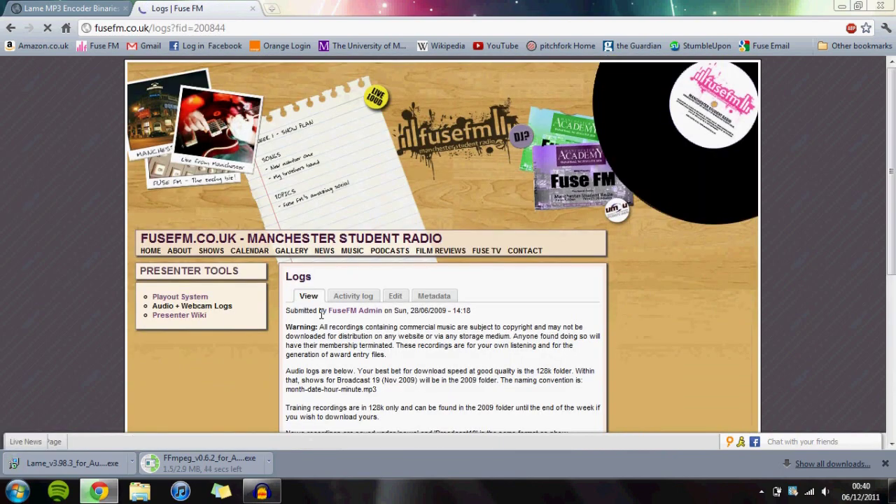
pyautogui.scroll(-1, 449, 336)
pyautogui.scroll(-3, 449, 336)
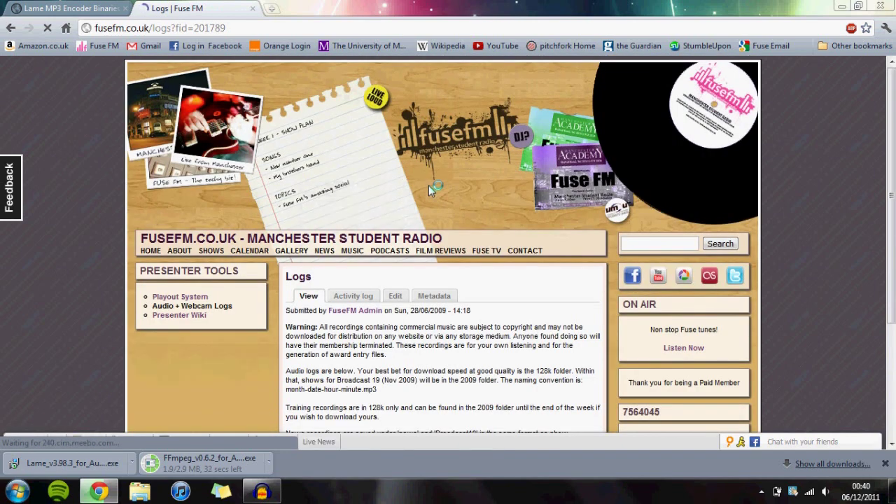
pyautogui.scroll(-5, 428, 184)
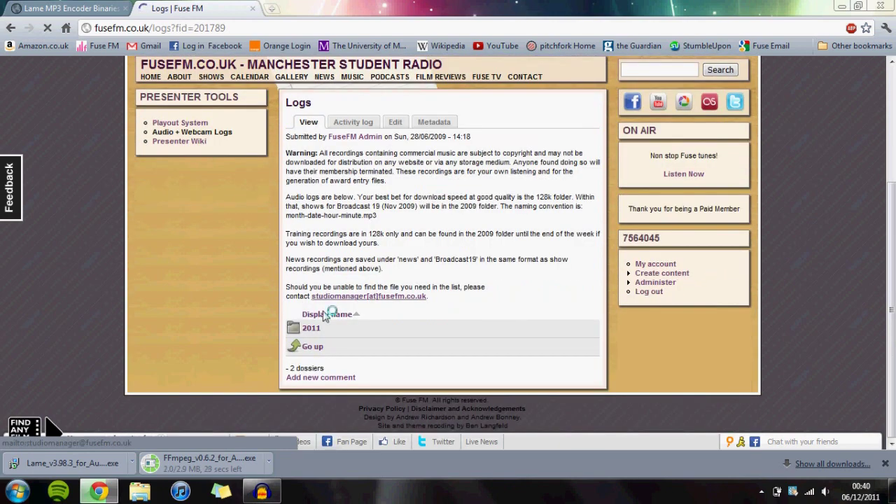
pyautogui.click(320, 335)
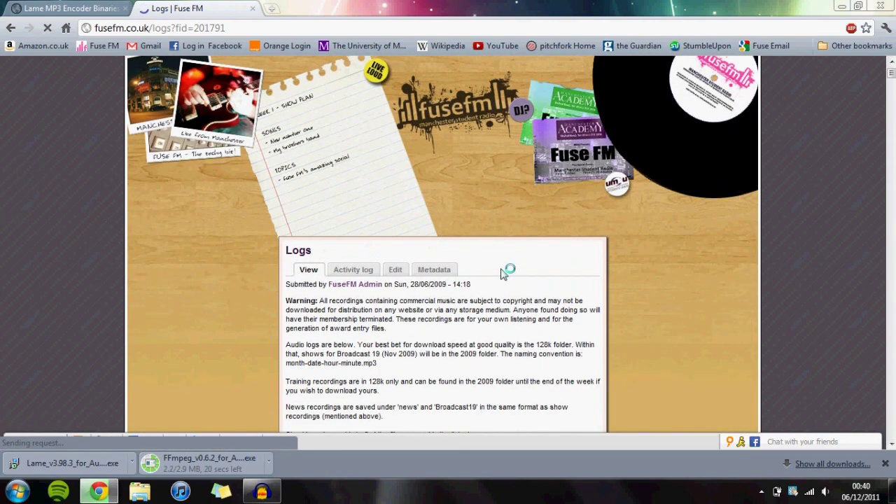
# Step: Find and save 11-25-17-00.mp3 from the 2011 logs, then run the downloaded FFmpeg installer
pyautogui.scroll(-5, 500, 273)
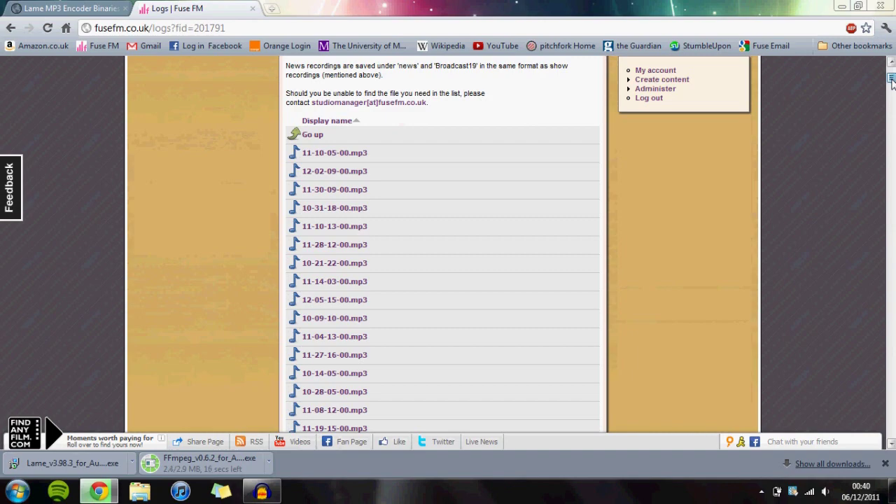
pyautogui.moveTo(891, 80); pyautogui.dragTo(892, 77)
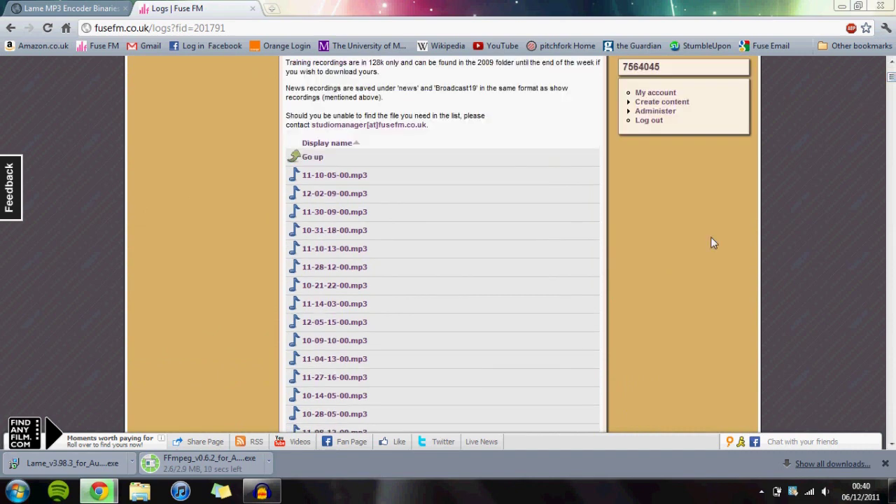
pyautogui.hotkey('ctrl', 'f')
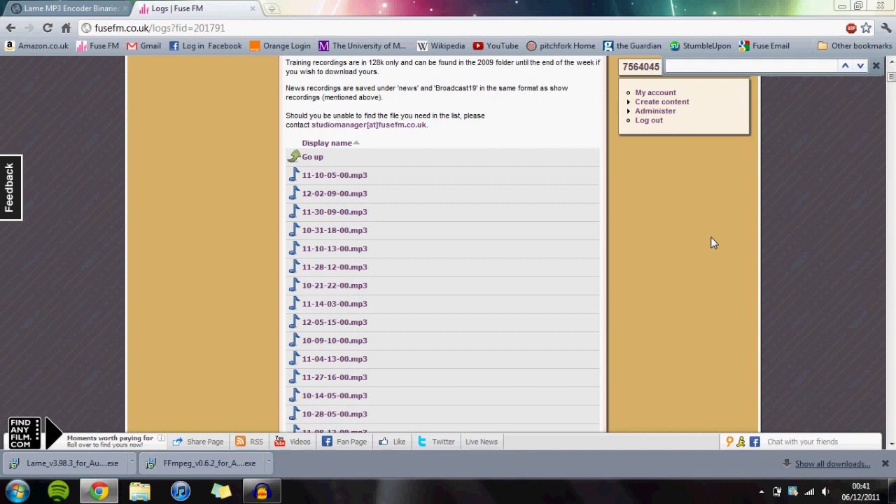
pyautogui.write('11')
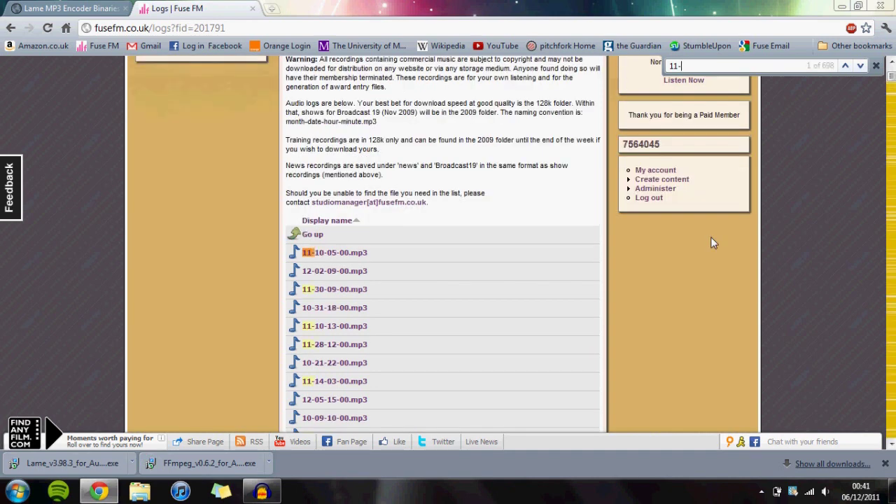
pyautogui.write('-25')
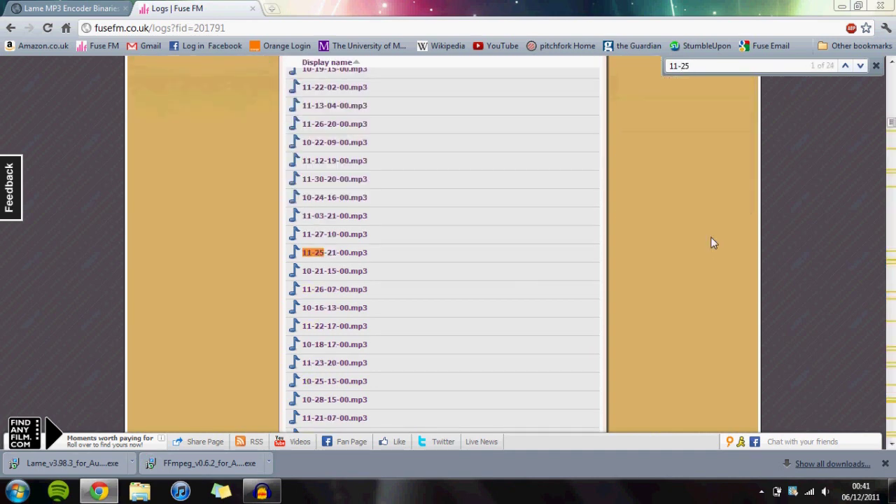
pyautogui.write('-17')
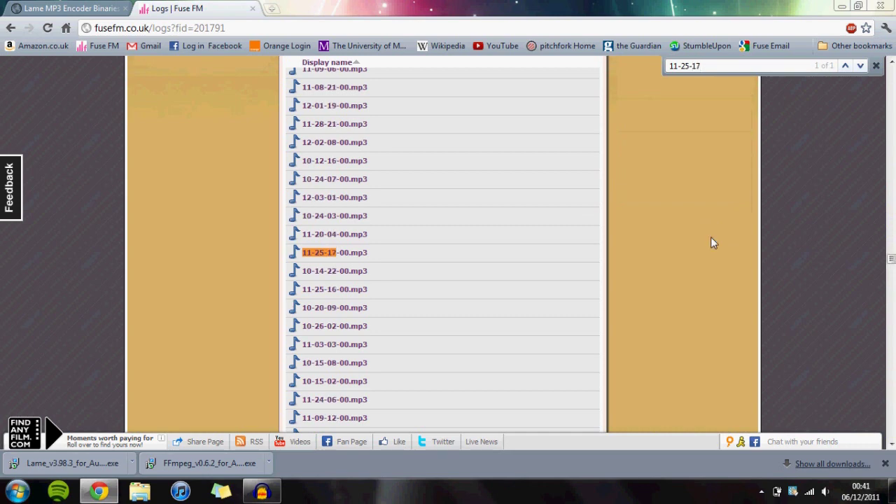
pyautogui.click(323, 253)
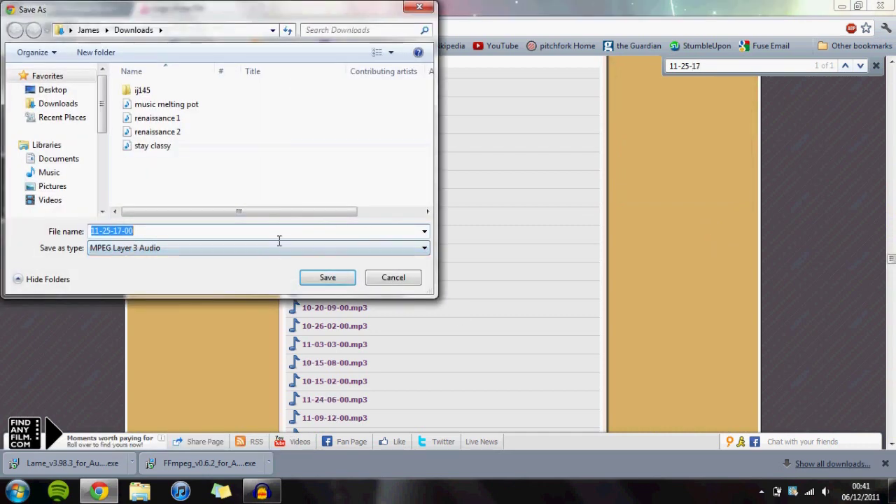
pyautogui.click(327, 277)
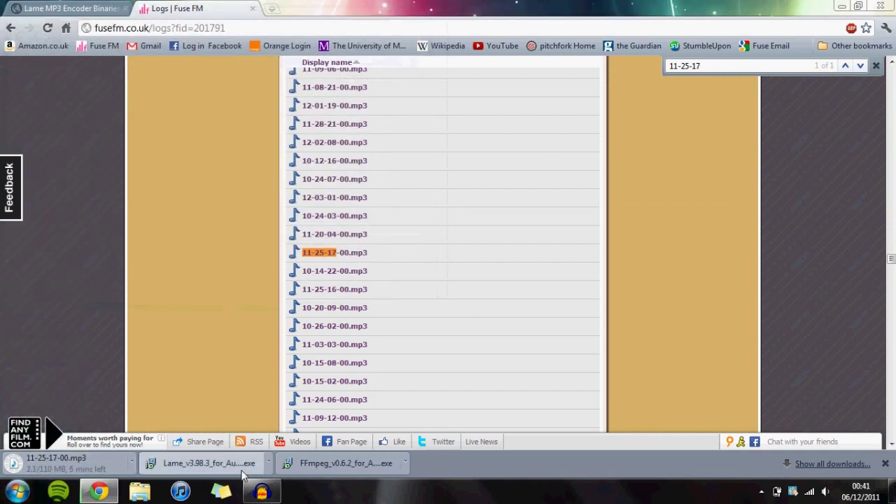
pyautogui.click(336, 464)
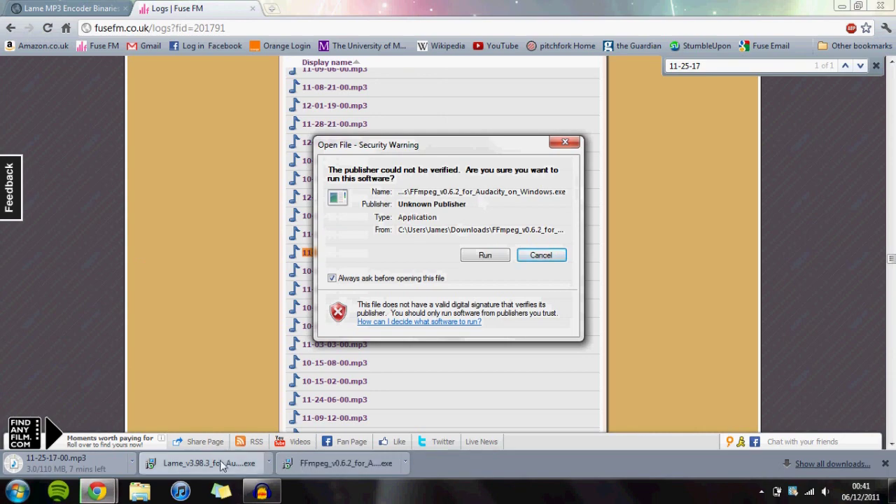
pyautogui.click(484, 256)
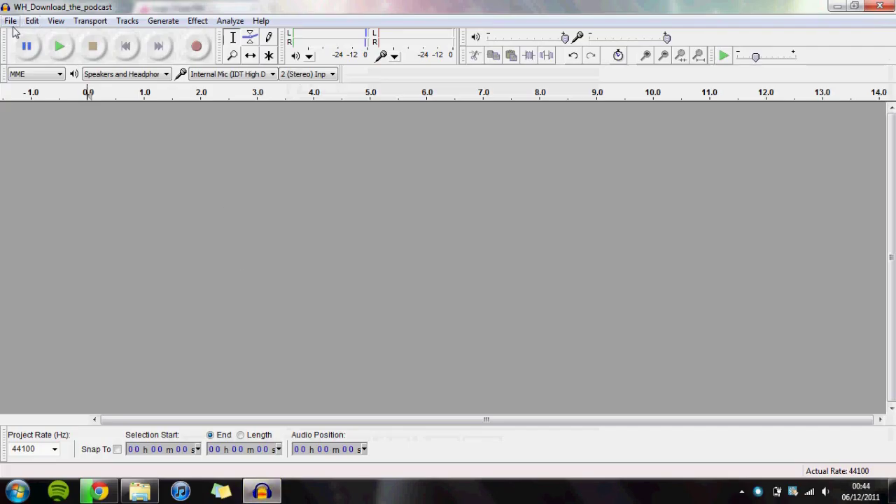
# Step: Import the AstroZombies Jingles file from the Jingles folder as a stereo audio track
pyautogui.click(12, 22)
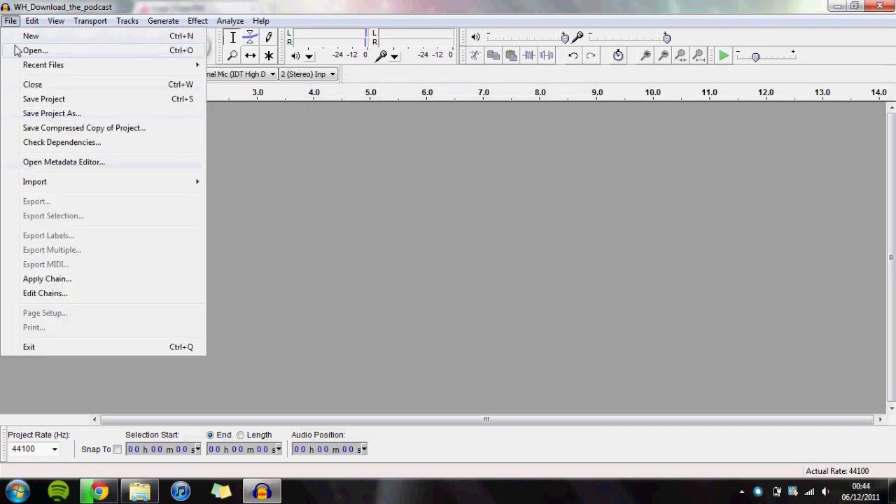
pyautogui.moveTo(39, 183)
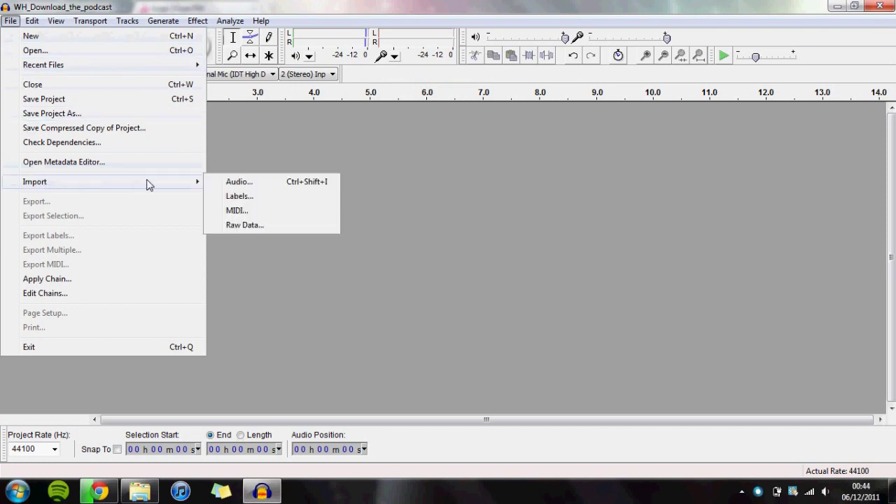
pyautogui.click(219, 184)
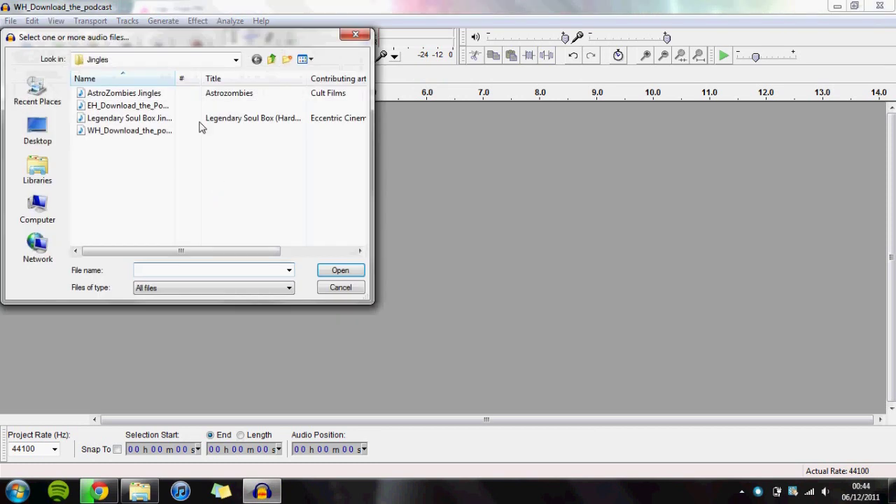
pyautogui.click(119, 93)
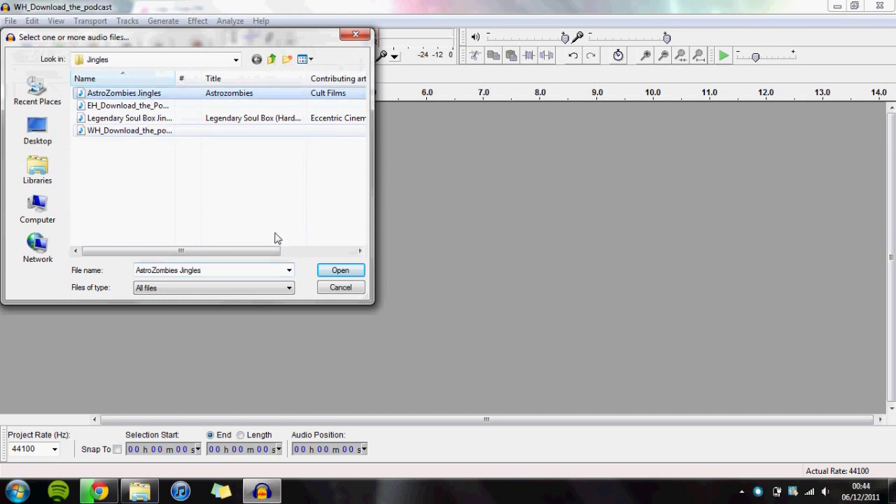
pyautogui.click(336, 270)
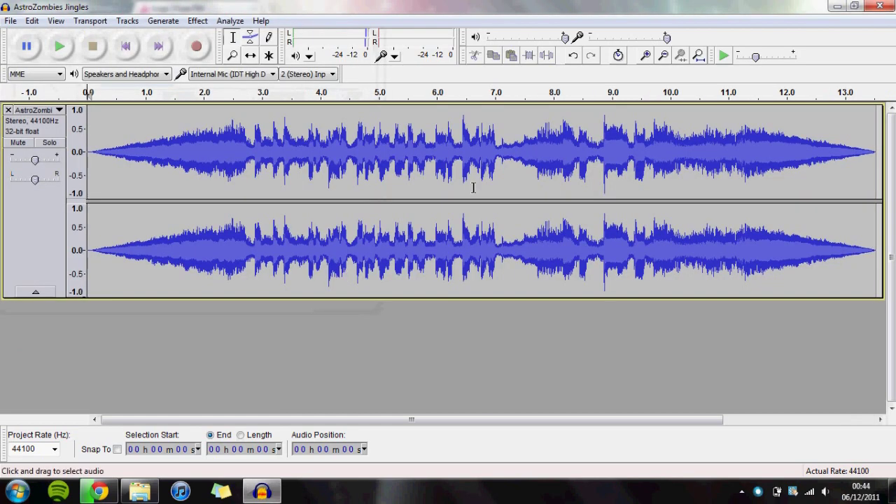
# Step: Start an export of the audio, then cancel it without saving
pyautogui.click(11, 20)
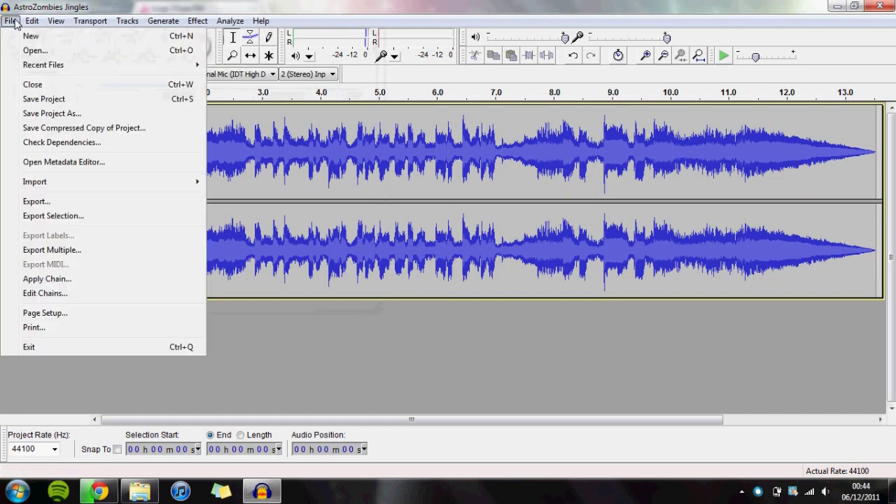
pyautogui.click(35, 201)
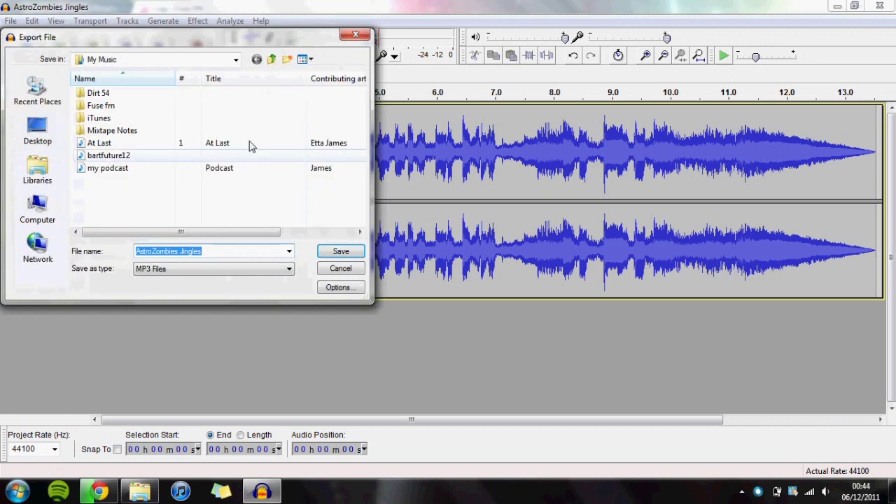
pyautogui.click(338, 270)
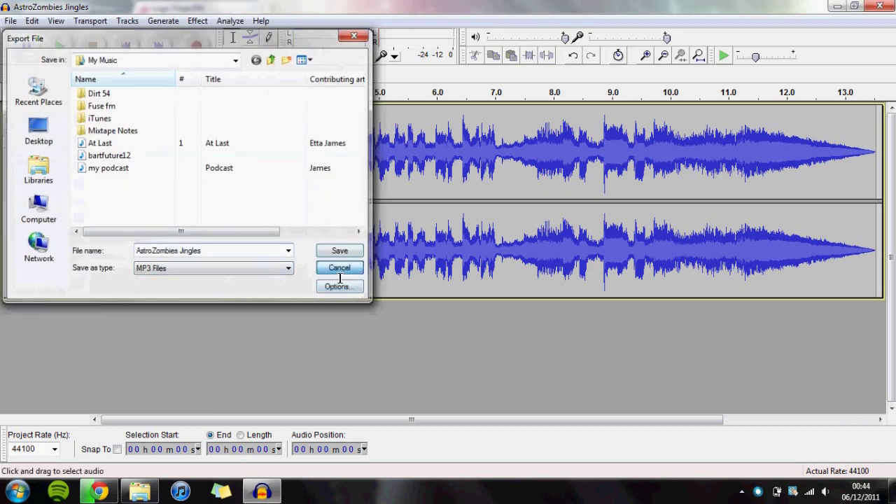
# Step: Close the AstroZombies Jingles track, visit the Fuse FM logs page in Chrome, then return to Audacity
pyautogui.click(8, 110)
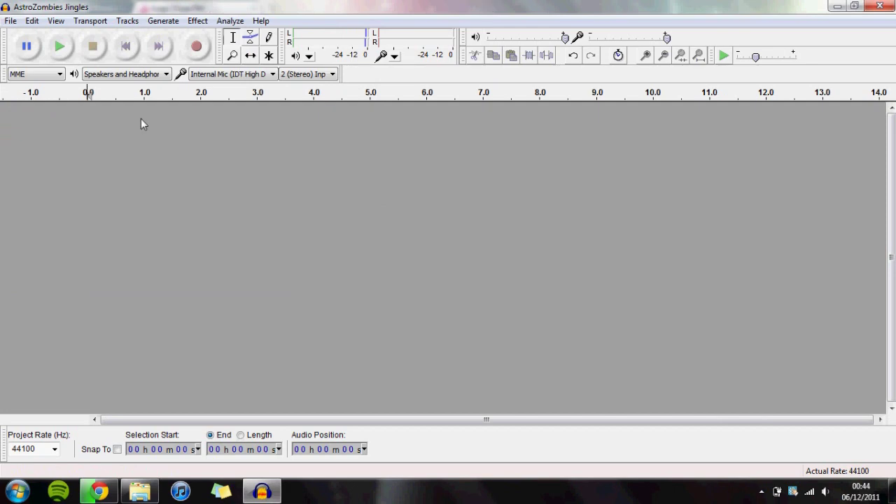
pyautogui.click(99, 491)
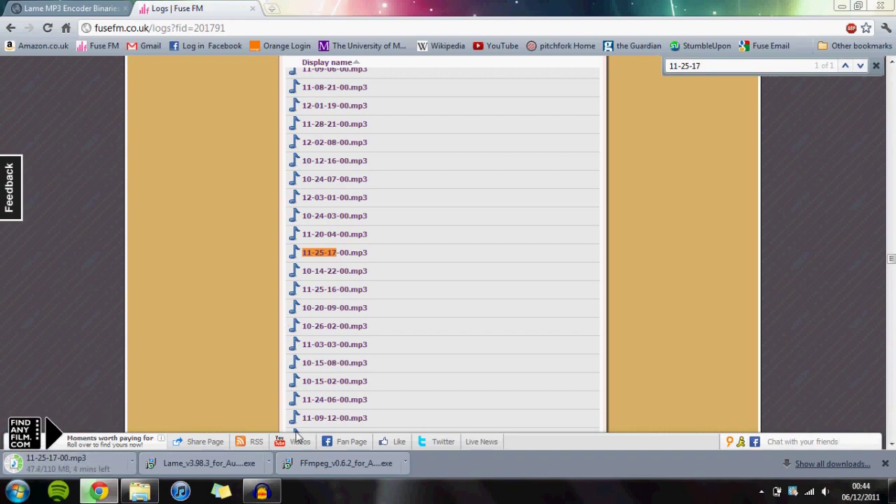
pyautogui.click(270, 494)
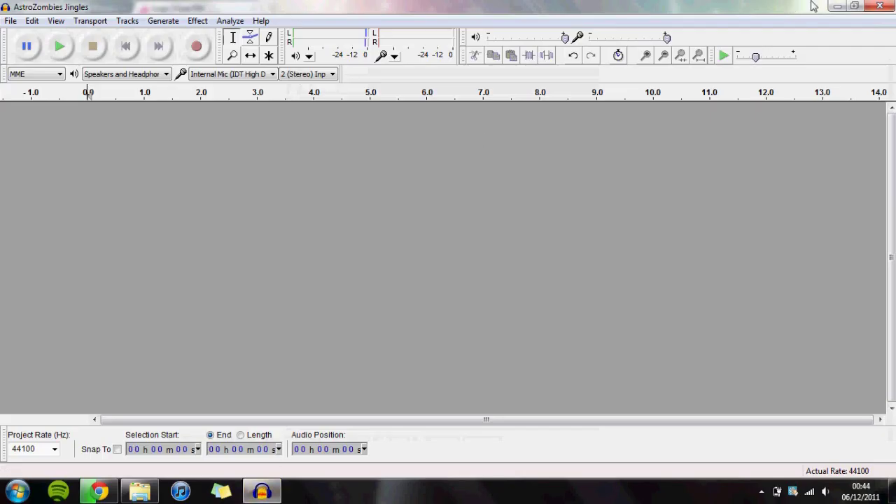